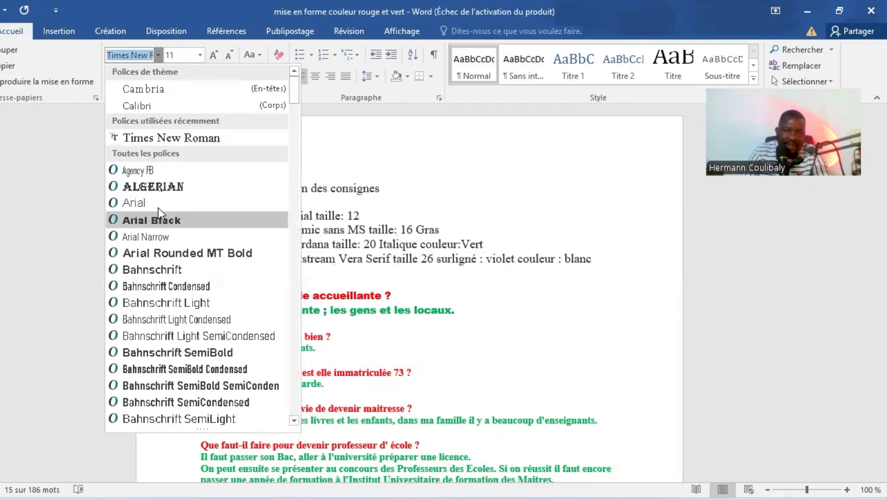
# - Format the selected first question and answer in Arial at size 12, and insert two blank lines below them
pyautogui.click(155, 207)
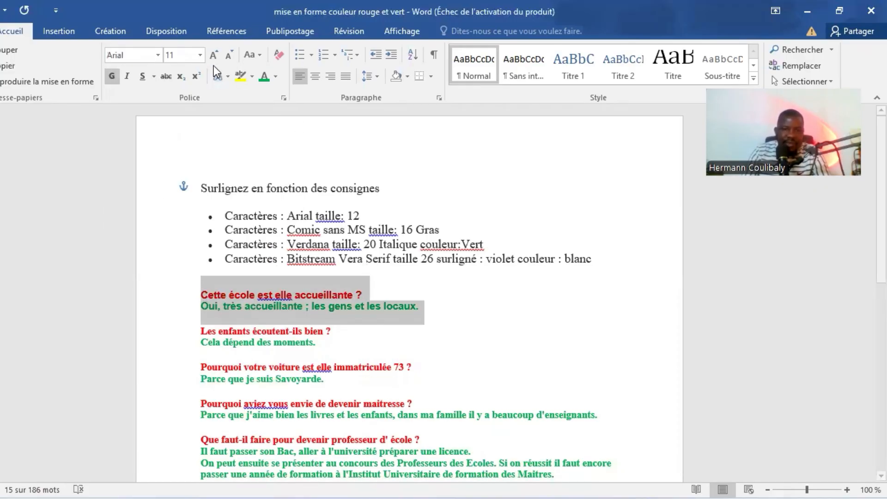
pyautogui.click(200, 55)
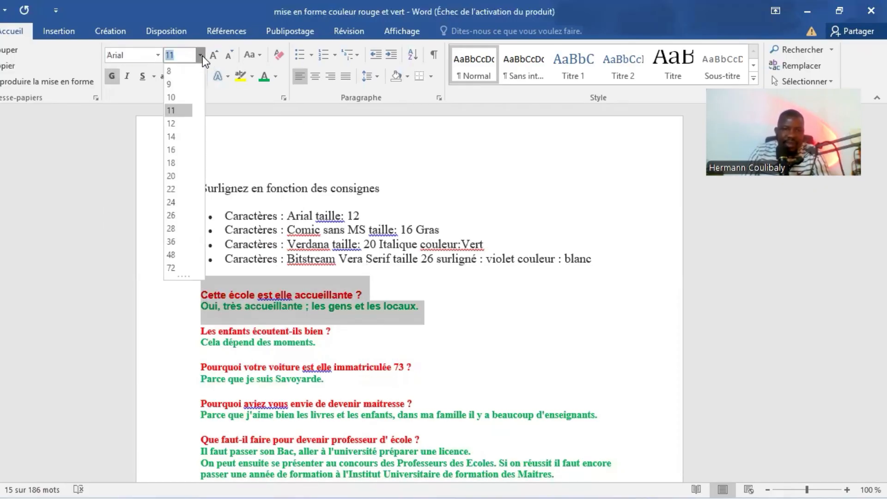
pyautogui.click(183, 124)
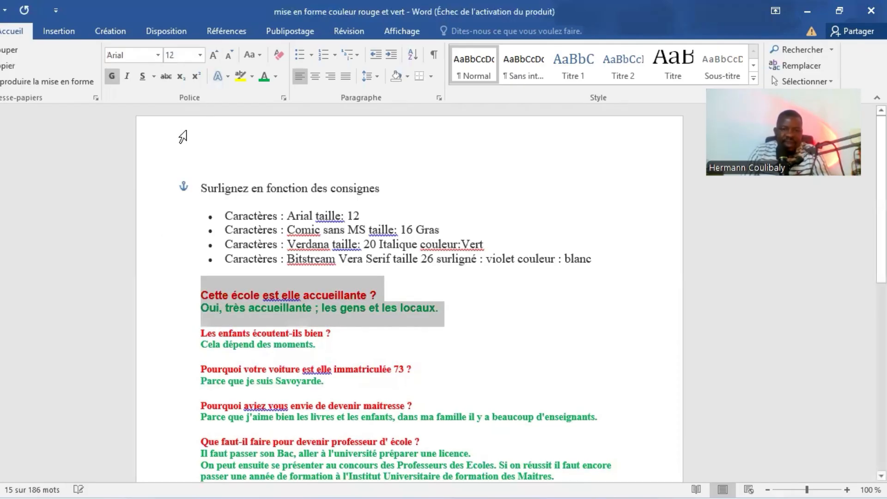
pyautogui.click(451, 312)
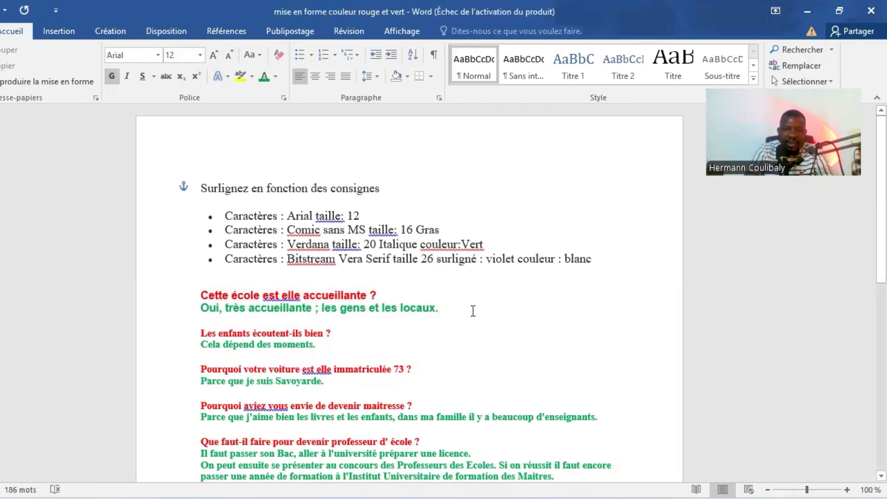
pyautogui.press('Return')
pyautogui.press('Return')
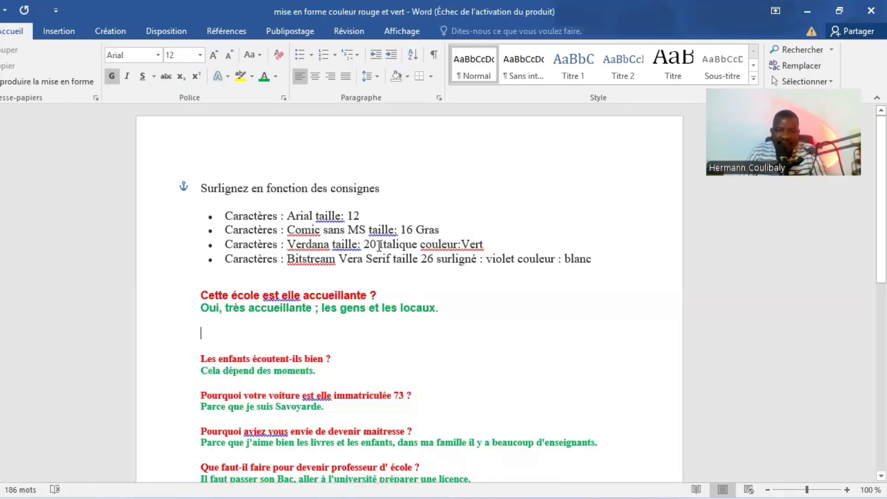
# - Change the font of "Les enfants écoutent-ils bien ?" and its answer to Comic Sans MS
pyautogui.scroll(-3, 373, 245)
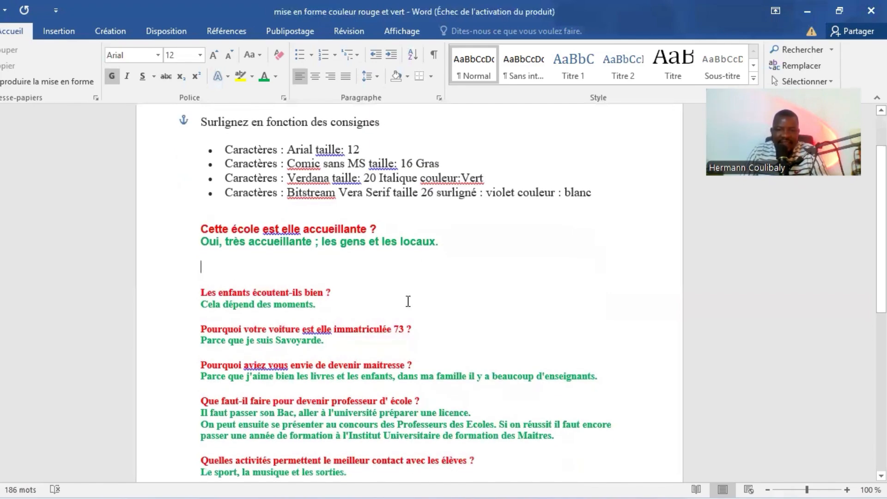
pyautogui.tripleClick(336, 298)
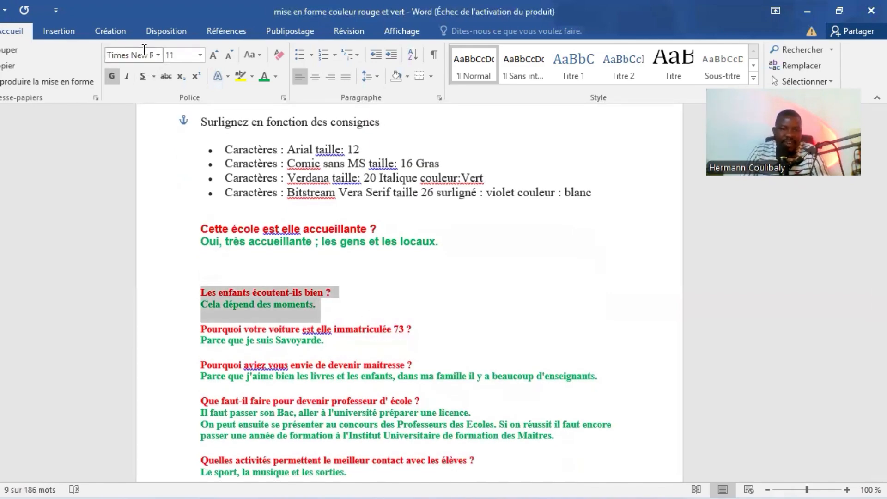
pyautogui.click(159, 55)
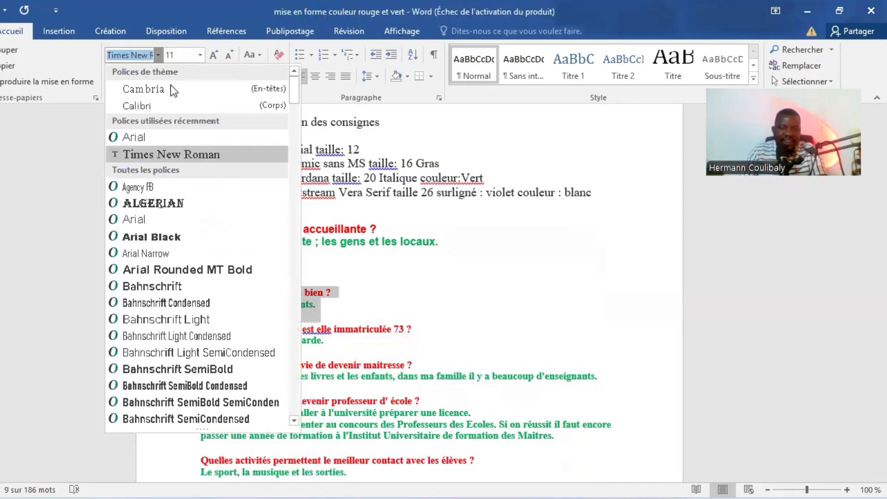
pyautogui.write('Comic Sans MS')
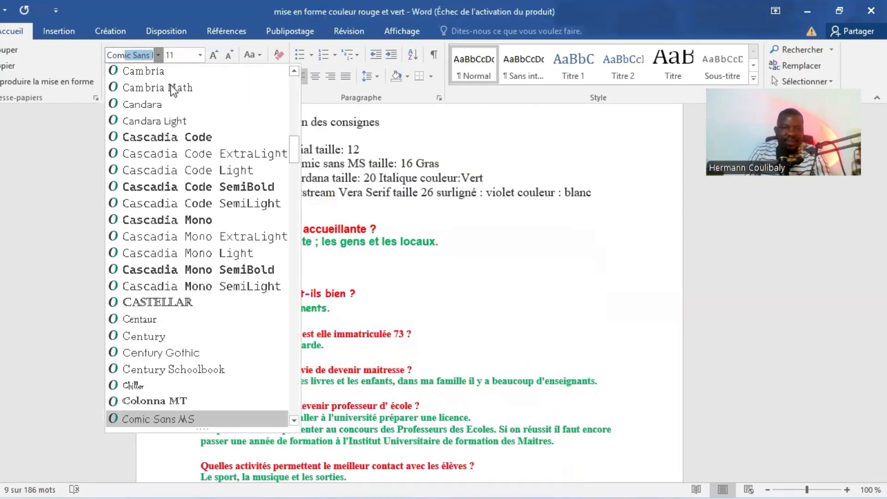
pyautogui.press('Return')
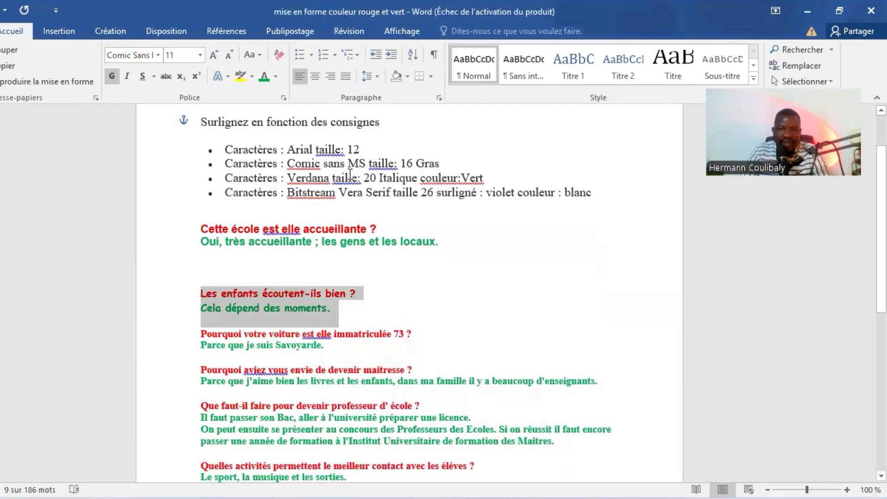
# - Set the font size of the "Les enfants écoutent-ils bien ?" question and answer to 16
pyautogui.click(158, 55)
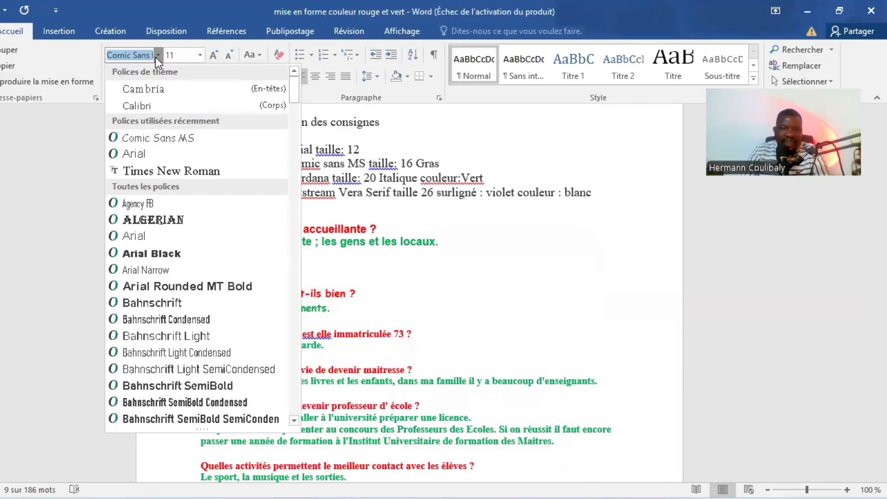
pyautogui.click(158, 55)
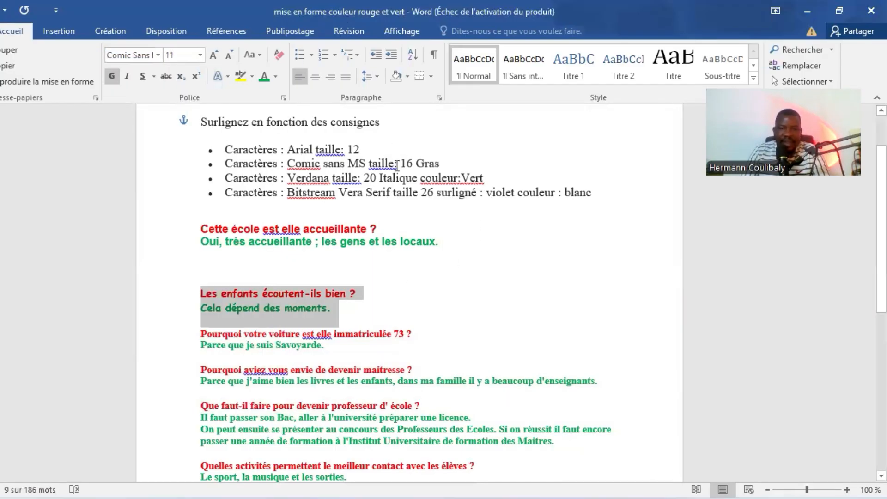
pyautogui.click(200, 55)
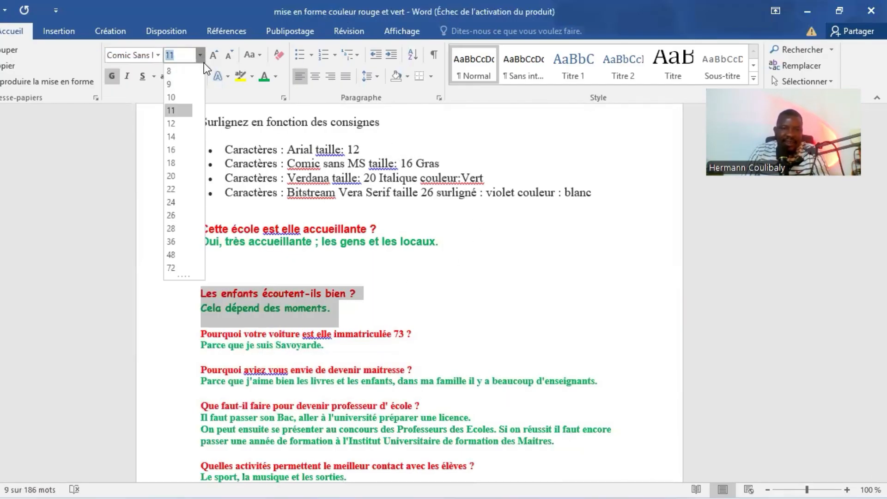
pyautogui.click(175, 148)
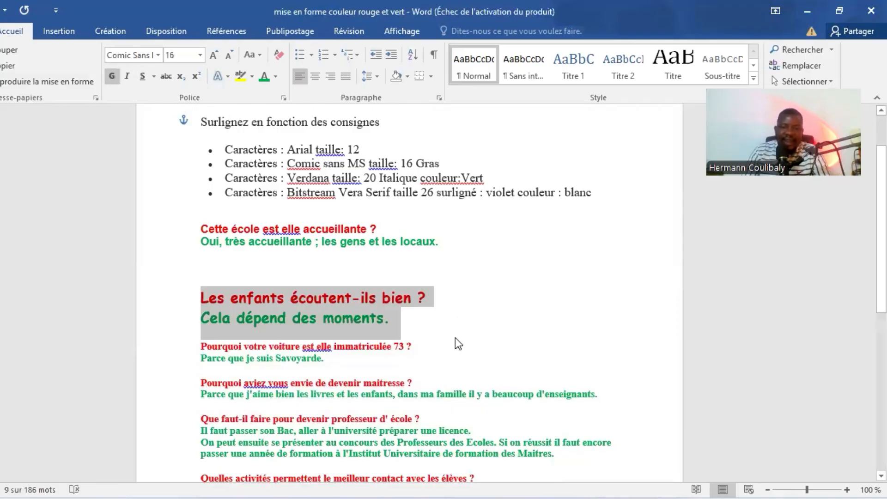
pyautogui.click(445, 330)
# - Change the font of the "Pourquoi votre voiture est elle immatriculée 73 ?" question and its answer to Verdana
pyautogui.scroll(-1, 448, 319)
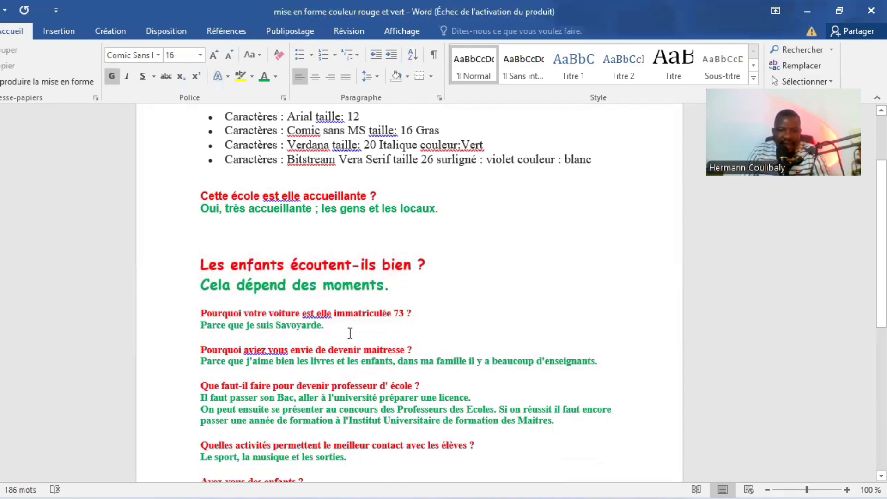
pyautogui.moveTo(345, 334); pyautogui.dragTo(194, 311)
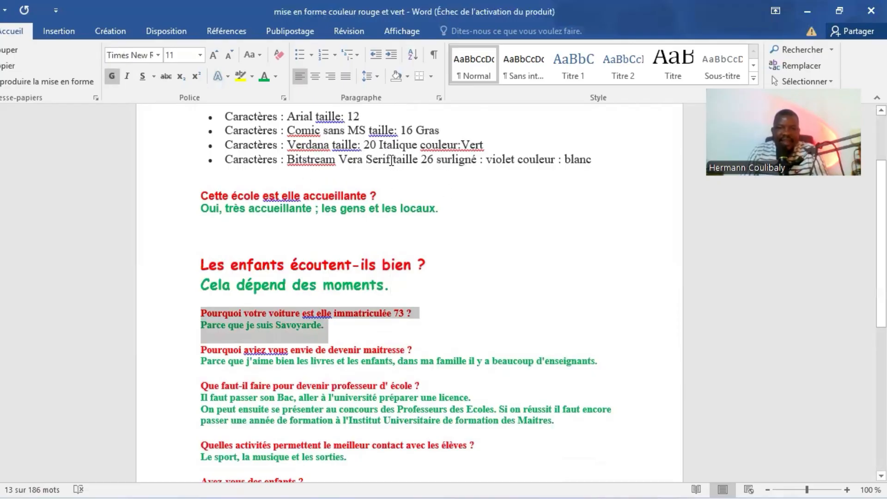
pyautogui.click(157, 55)
pyautogui.write('Verdza')
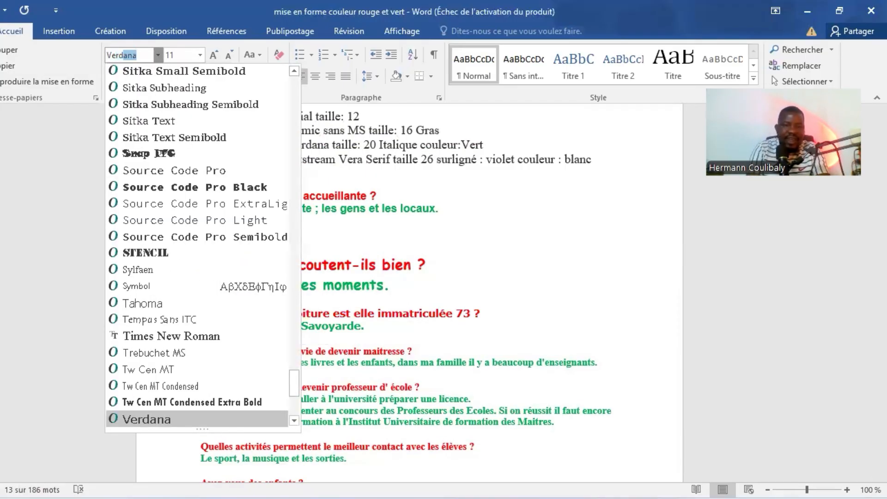
pyautogui.press('BackSpace')
pyautogui.press('BackSpace')
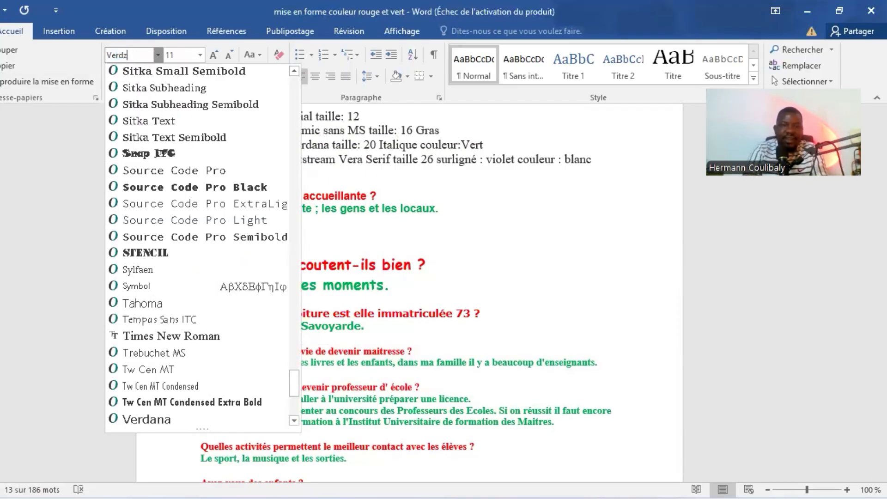
pyautogui.write('ana')
pyautogui.press('Return')
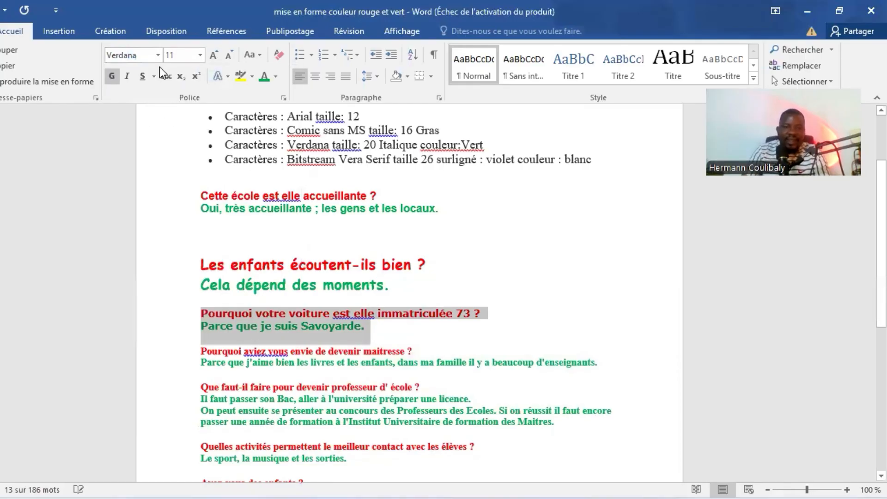
# - Set the Verdana question and answer to size 20 with green font colour
pyautogui.click(200, 55)
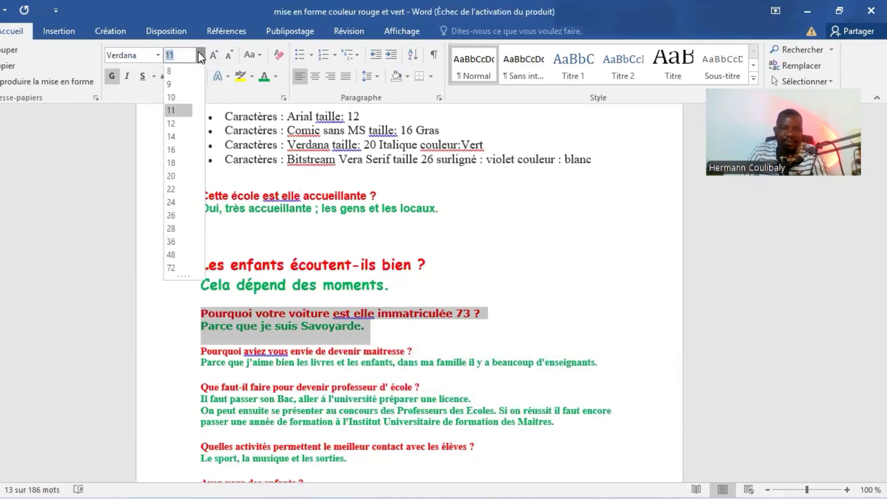
pyautogui.click(172, 176)
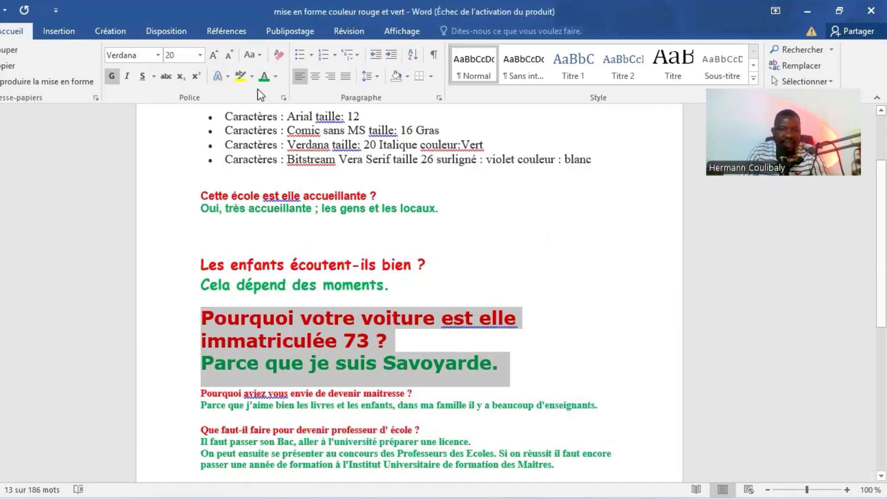
pyautogui.click(264, 78)
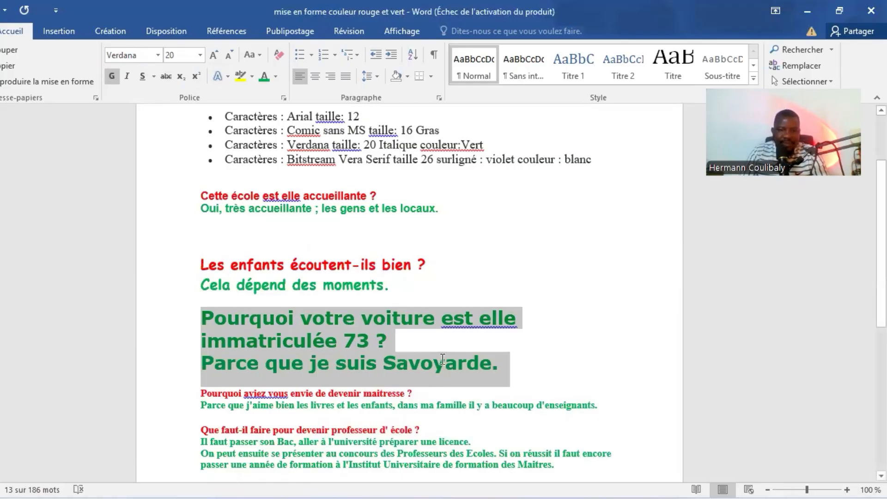
# - Try to apply the Bitstream font to the "Pourquoi aviez vous envie de devenir maitresse ?" question and its answer
pyautogui.scroll(-3, 586, 342)
pyautogui.moveTo(586, 342); pyautogui.dragTo(201, 330)
pyautogui.click(158, 55)
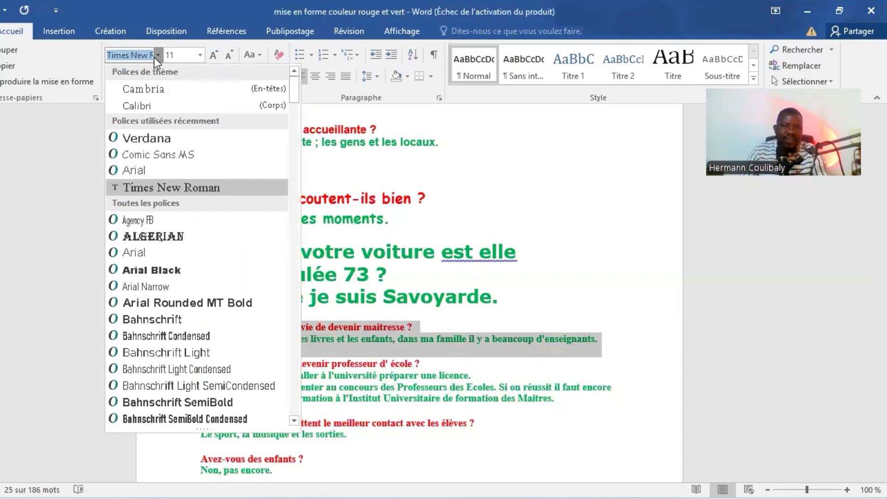
pyautogui.write('Bit')
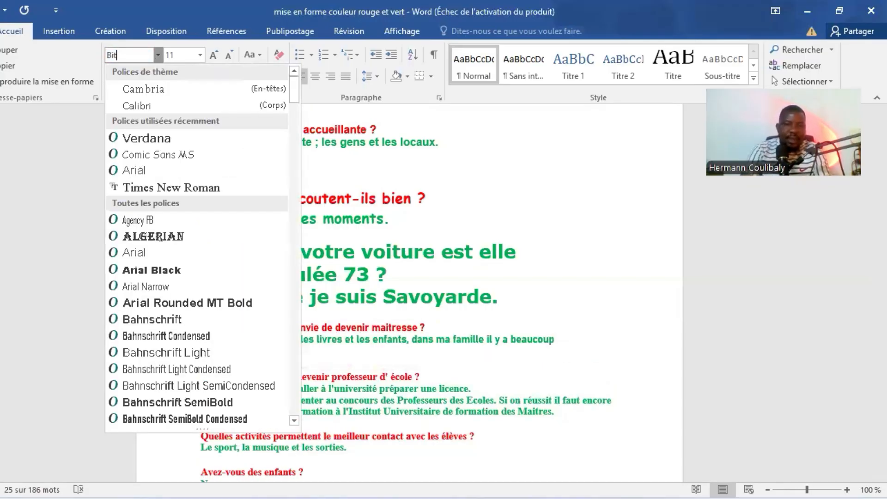
pyautogui.write('strea')
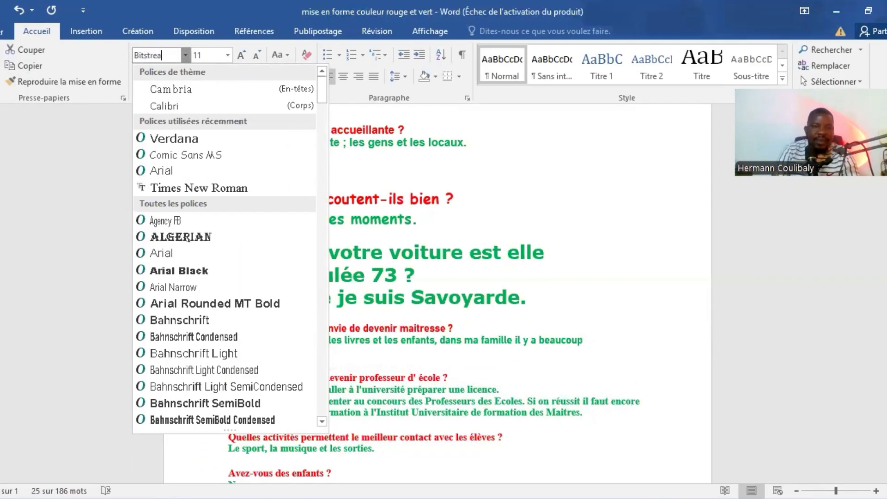
pyautogui.write('m')
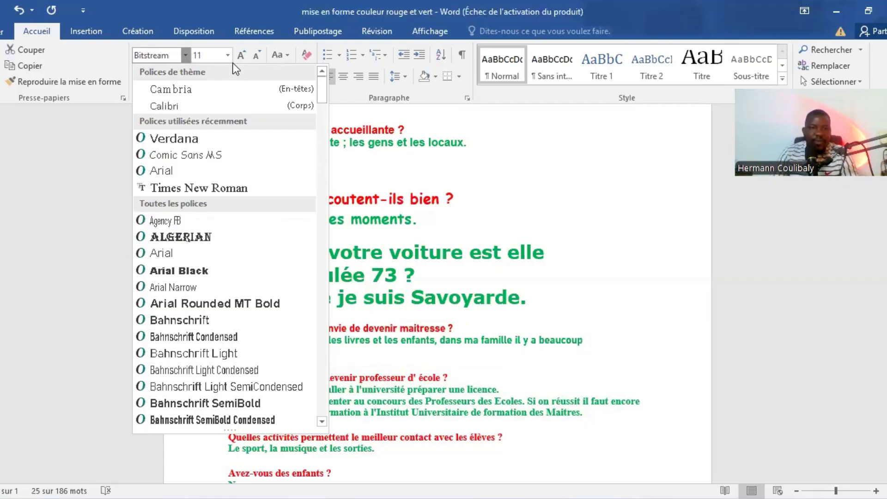
pyautogui.press('Return')
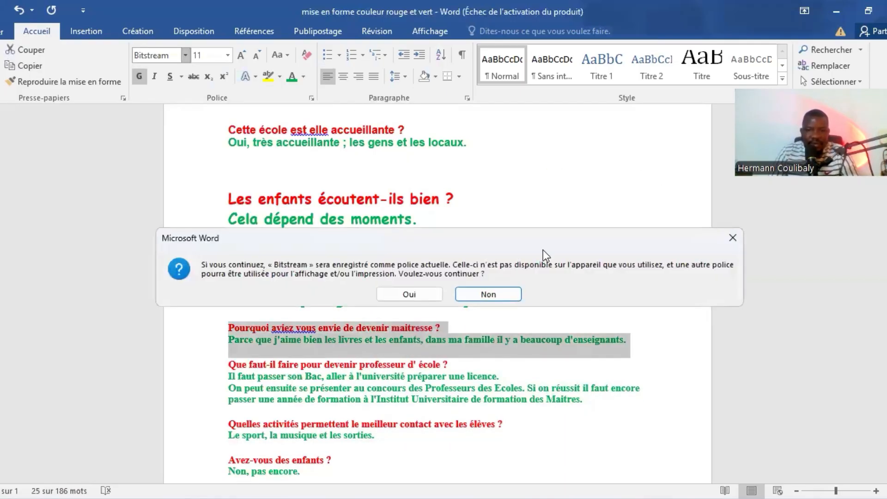
pyautogui.click(489, 294)
# - Copy the font name "Bitstream Vera" from the last bullet of the instructions
pyautogui.scroll(5, 559, 202)
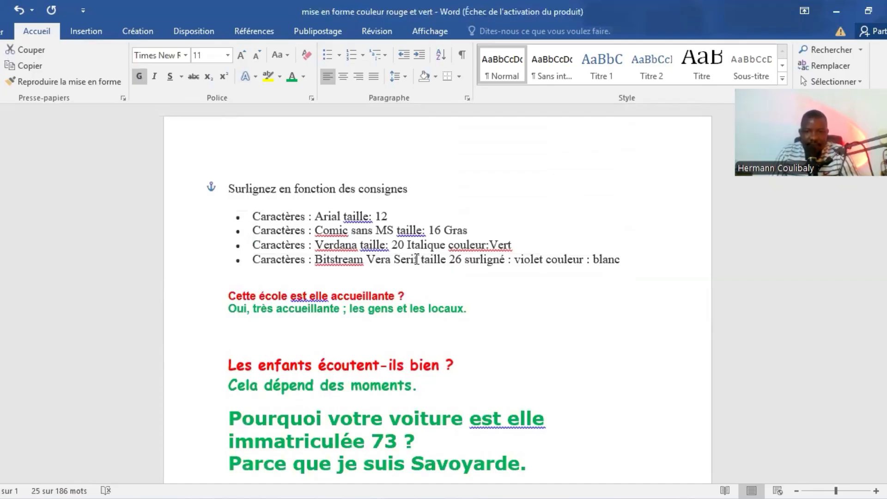
pyautogui.moveTo(407, 260); pyautogui.dragTo(317, 260)
pyautogui.hotkey('ctrl', 'c')
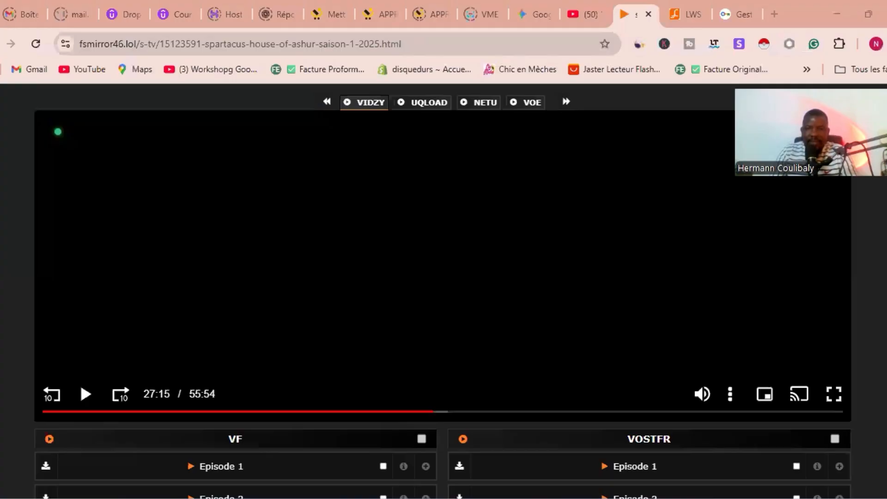
# - Switch to Chrome, search Google for "police Bitstream Vera" and open the DaFont page for Bitstream Vera Sans
pyautogui.click(728, 16)
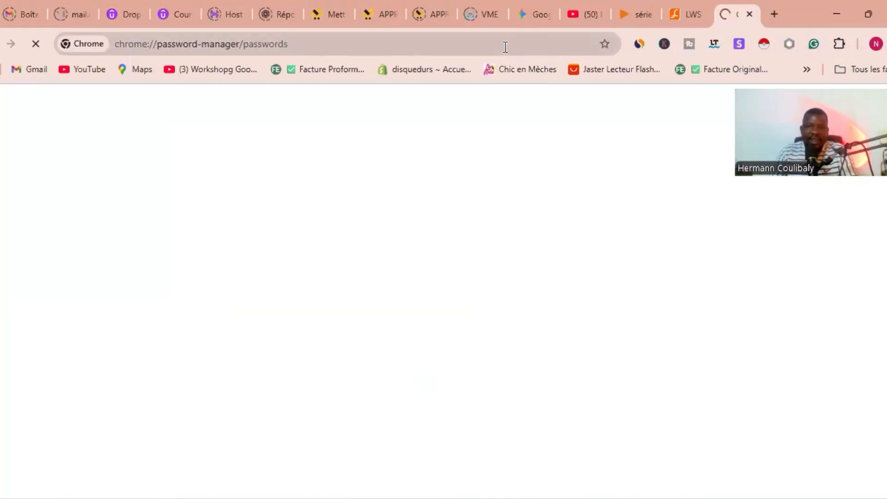
pyautogui.click(506, 46)
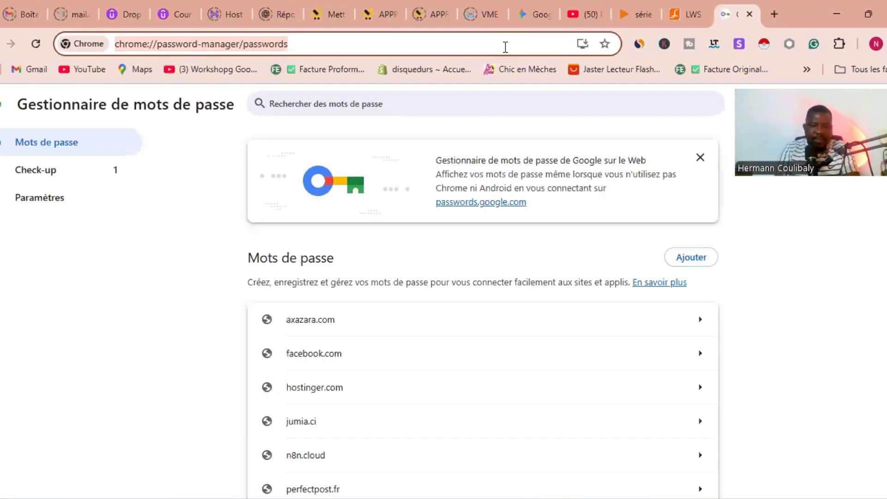
pyautogui.write('police')
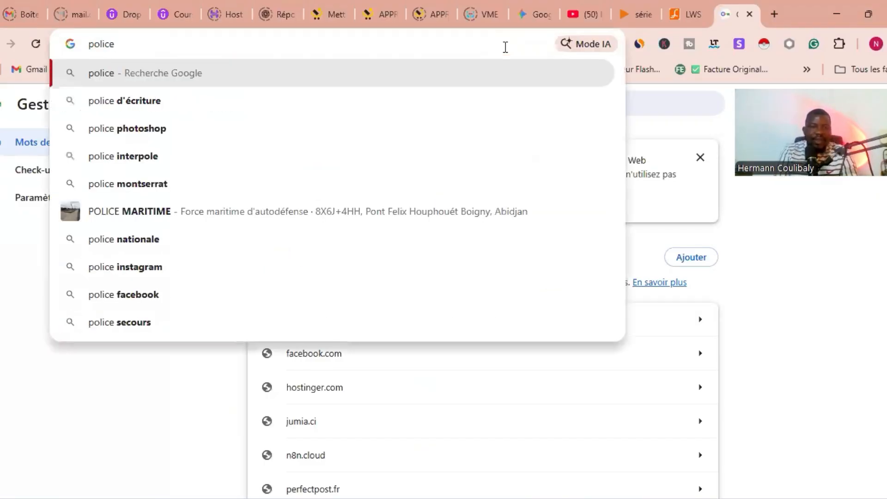
pyautogui.hotkey('ctrl', 'v')
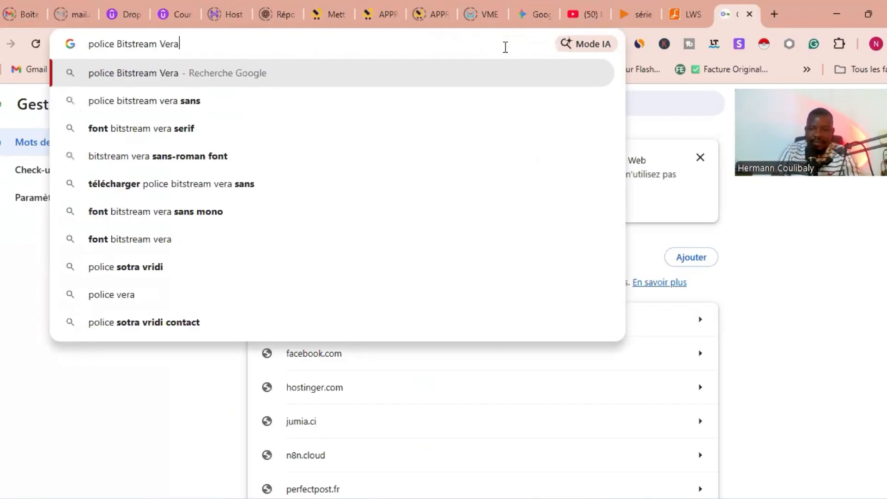
pyautogui.press('Return')
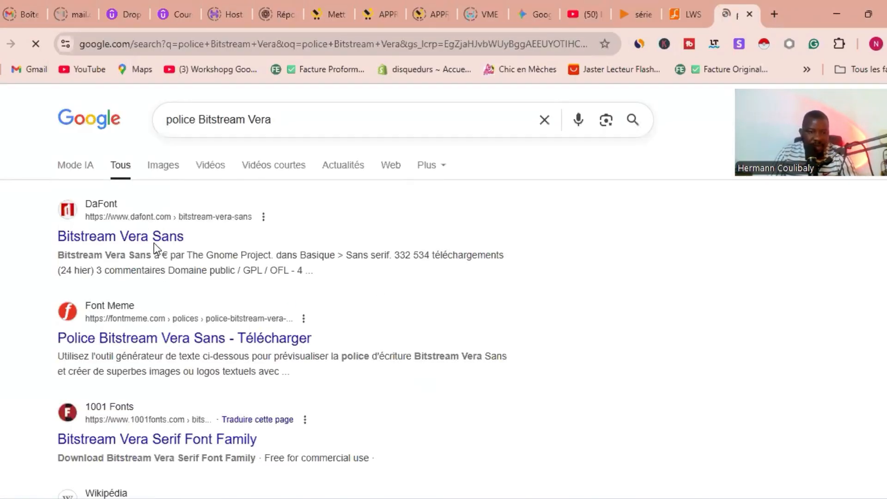
pyautogui.click(121, 239)
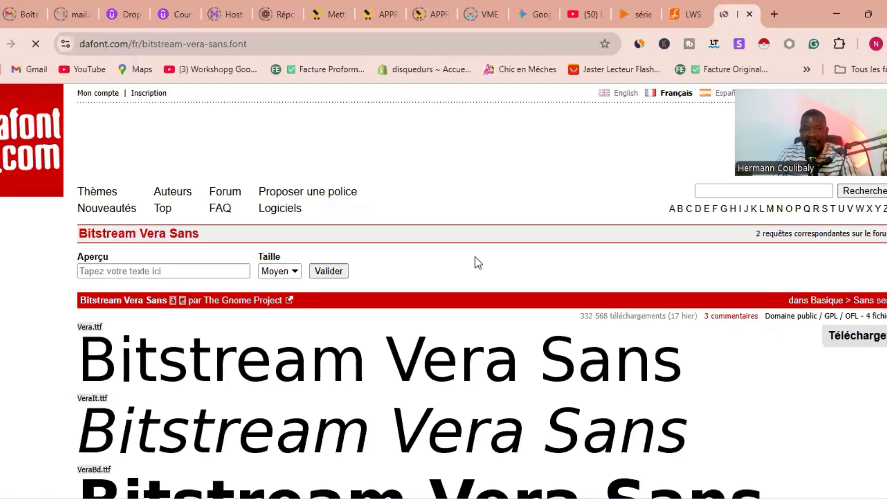
# - Download the Bitstream Vera Sans font from DaFont and open the downloaded bitstream_vera_sans archive
pyautogui.click(863, 336)
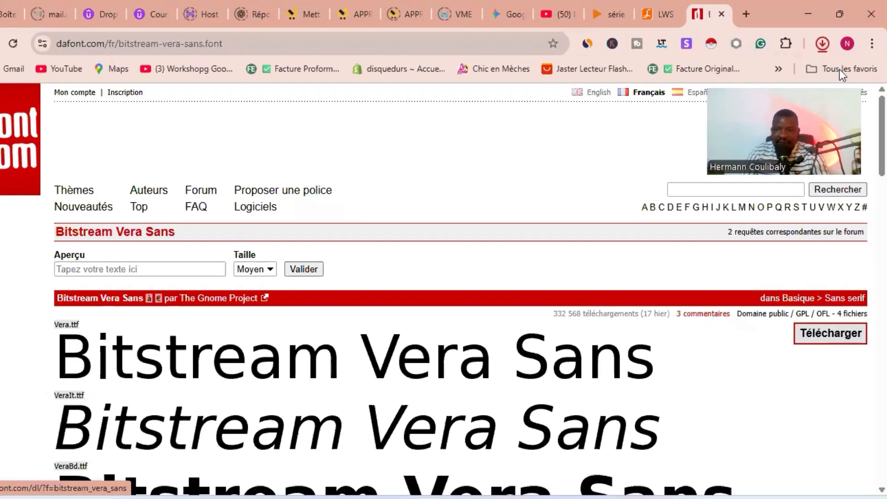
pyautogui.click(824, 43)
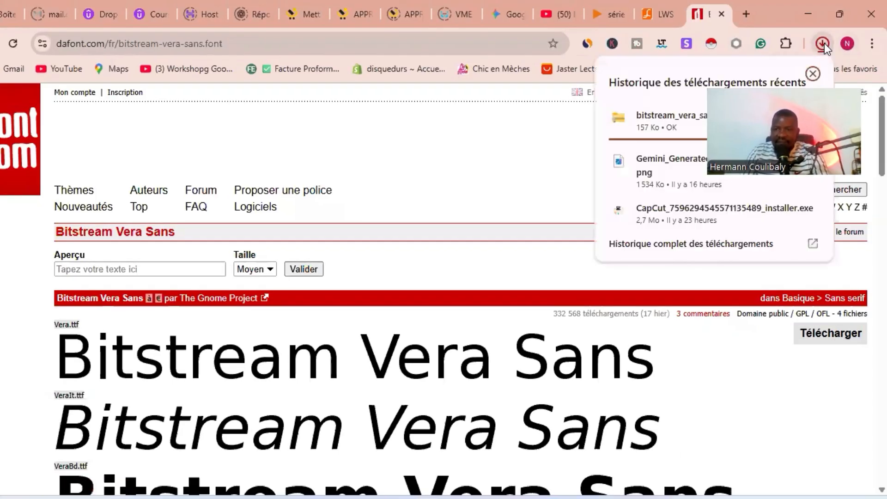
pyautogui.click(661, 121)
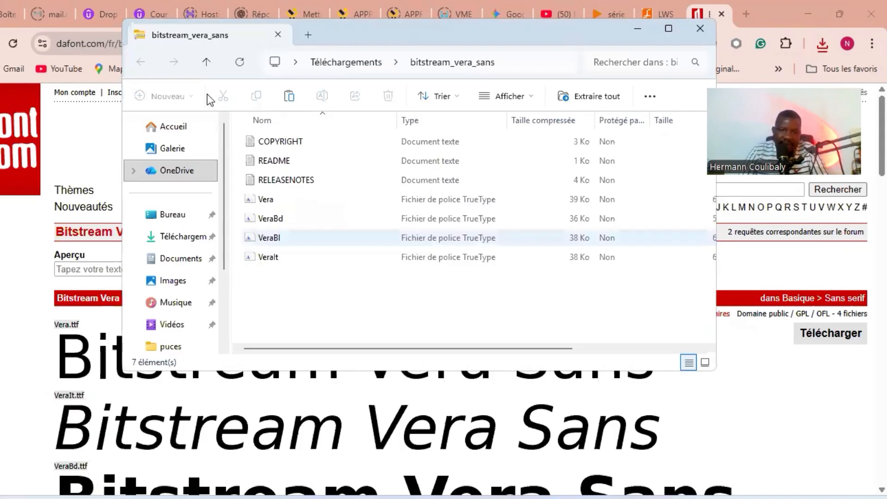
# - Open the Vera font file from the archive, install it and close its preview
pyautogui.doubleClick(285, 201)
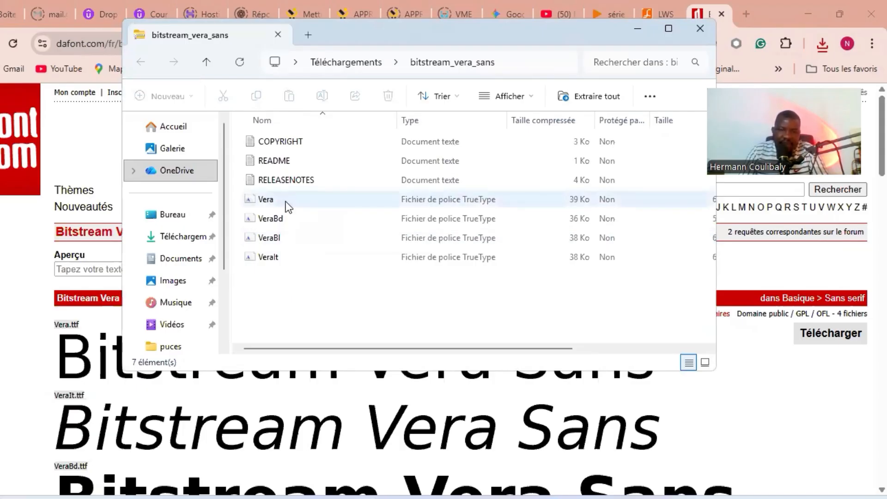
pyautogui.rightClick(289, 207)
pyautogui.rightClick(287, 204)
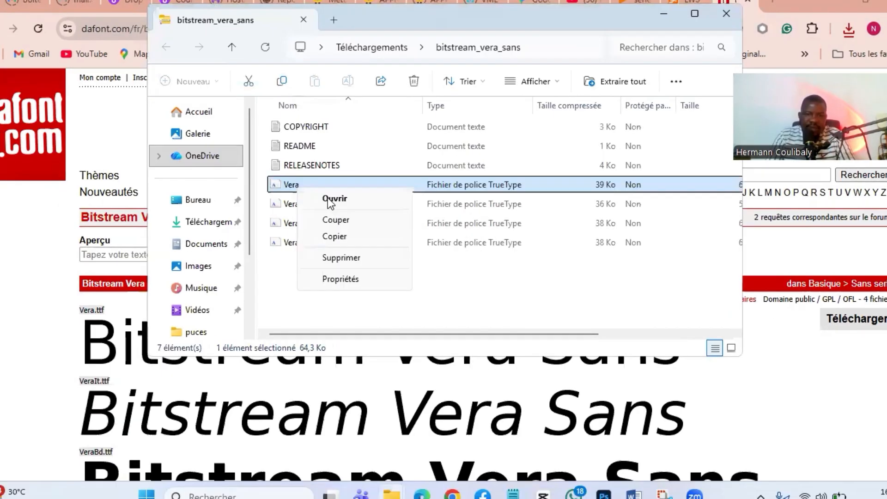
pyautogui.click(301, 213)
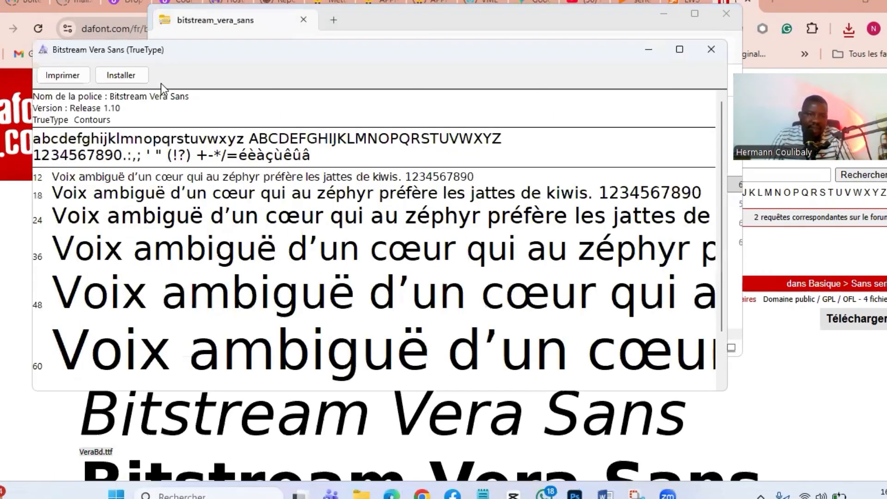
pyautogui.click(121, 76)
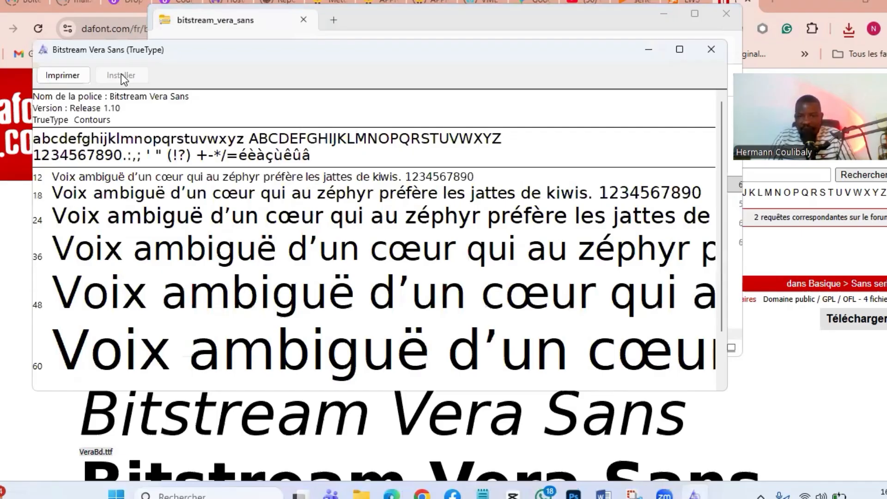
pyautogui.click(715, 53)
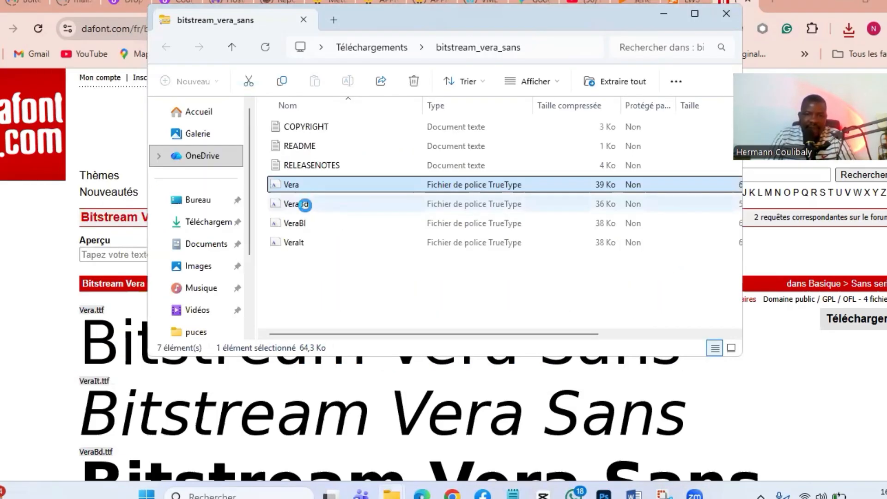
# - Install the bold variant from the VeraBd font file and close its preview
pyautogui.click(306, 204)
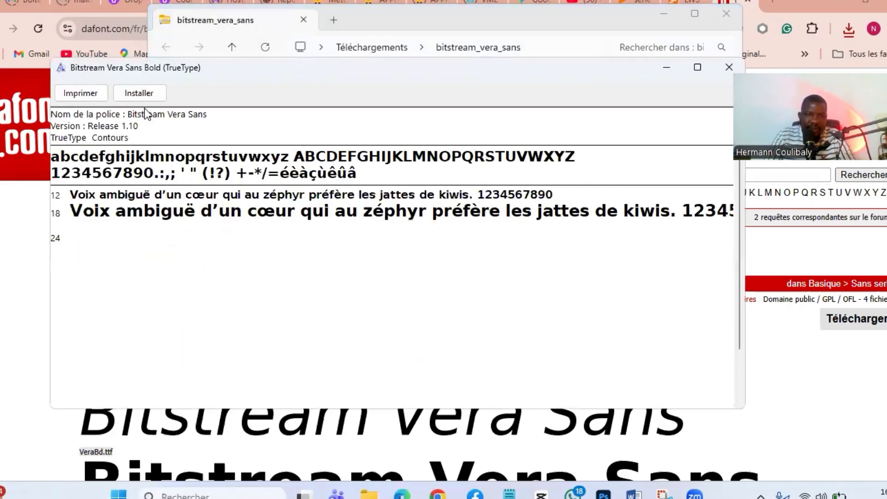
pyautogui.click(149, 93)
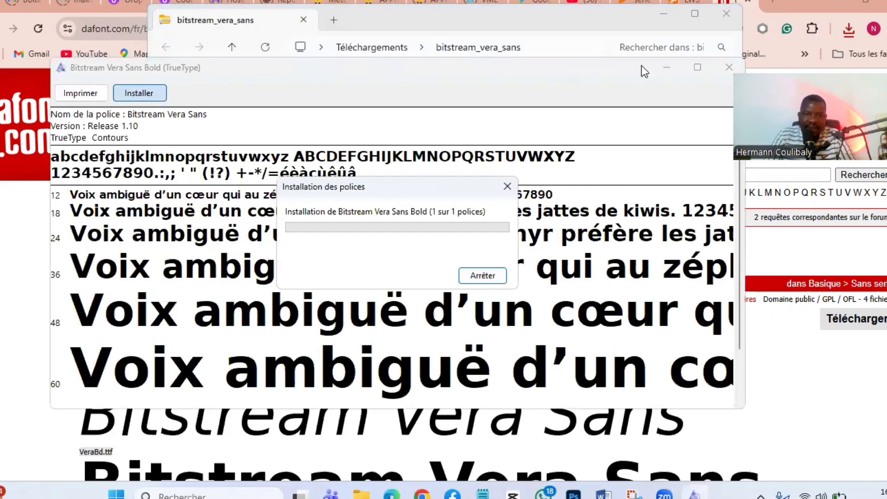
pyautogui.click(726, 68)
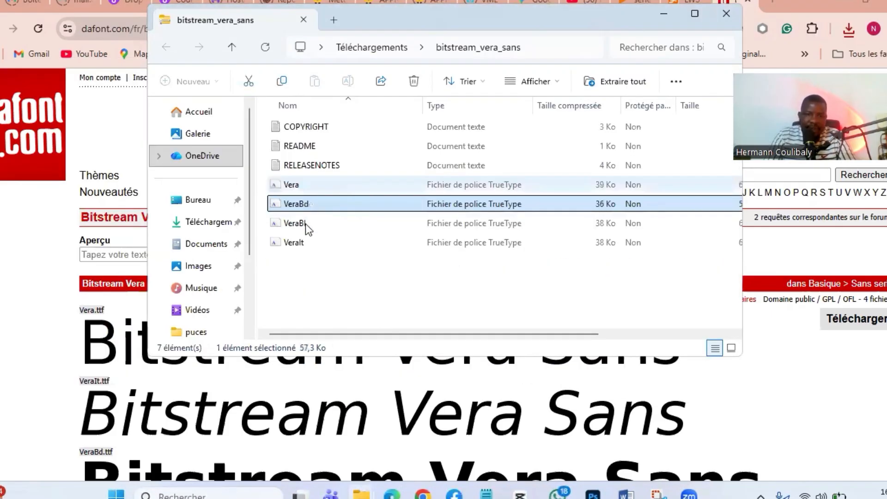
# - Install the remaining Bitstream Vera Sans variants from the VeraBI and VeraIt font files
pyautogui.click(306, 224)
pyautogui.doubleClick(306, 223)
pyautogui.click(171, 111)
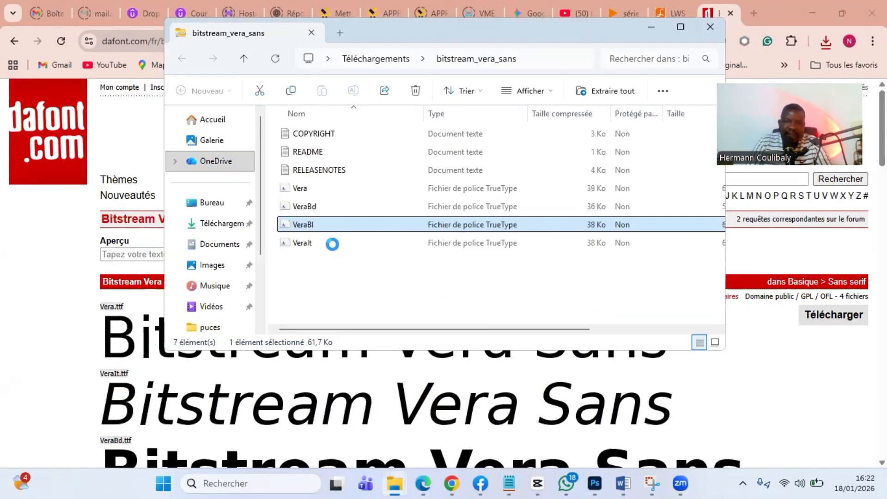
pyautogui.doubleClick(332, 244)
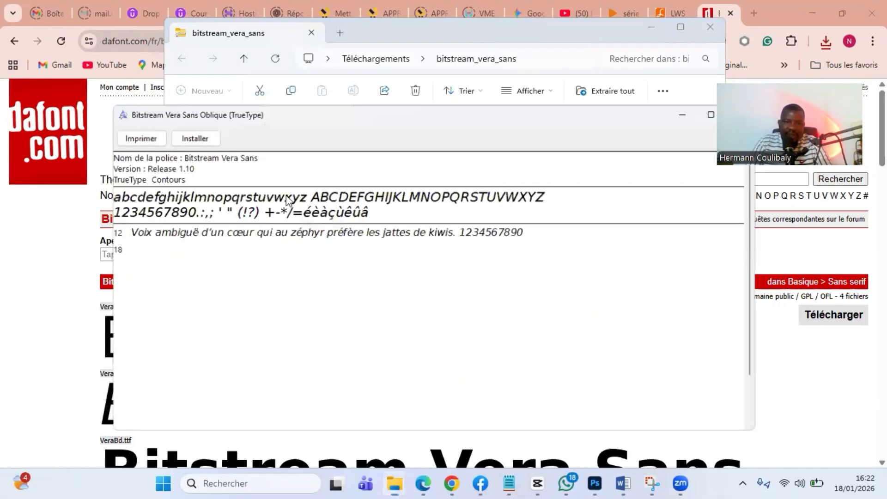
pyautogui.click(189, 139)
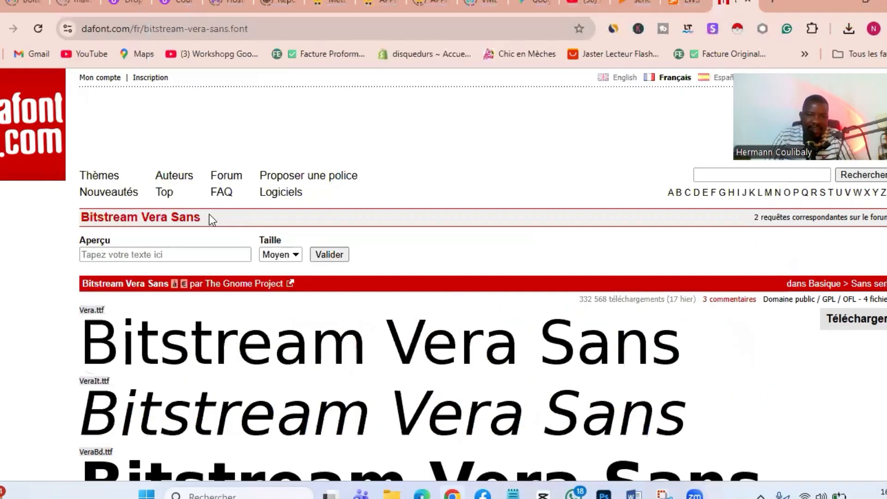
# - Copy the font name "Bitstream Vera Sans" from the DaFont page heading and switch back to Word
pyautogui.moveTo(211, 219); pyautogui.dragTo(60, 221)
pyautogui.hotkey('ctrl', 'c')
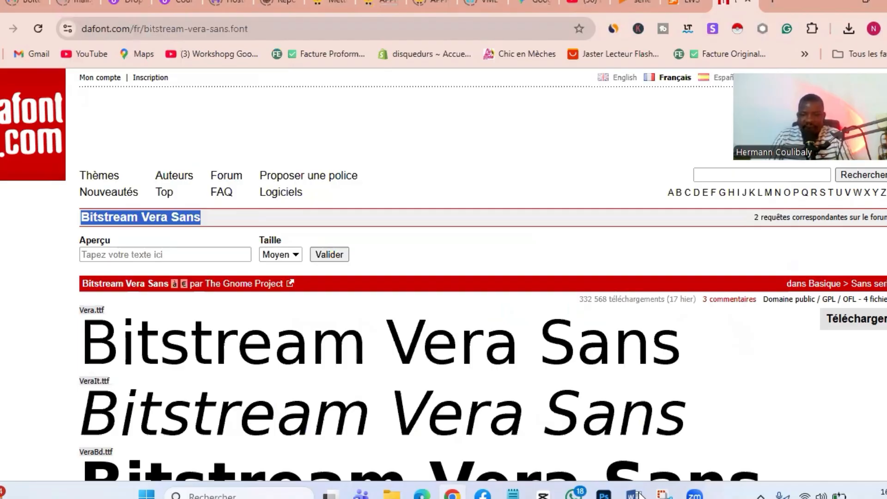
pyautogui.hotkey('alt', 'Tab')
# - Try to apply the Bitstream Vera Sans font to the words "Bitstream Vera" in the last instruction bullet
pyautogui.click(177, 40)
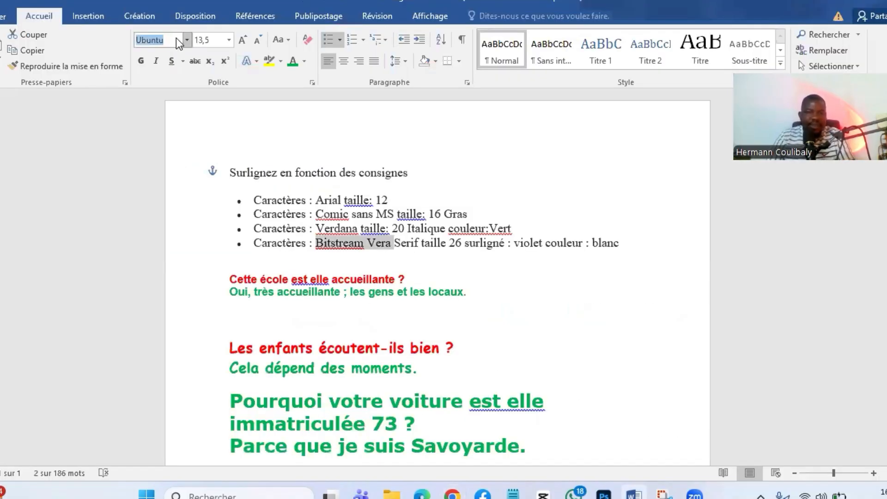
pyautogui.hotkey('ctrl', 'v')
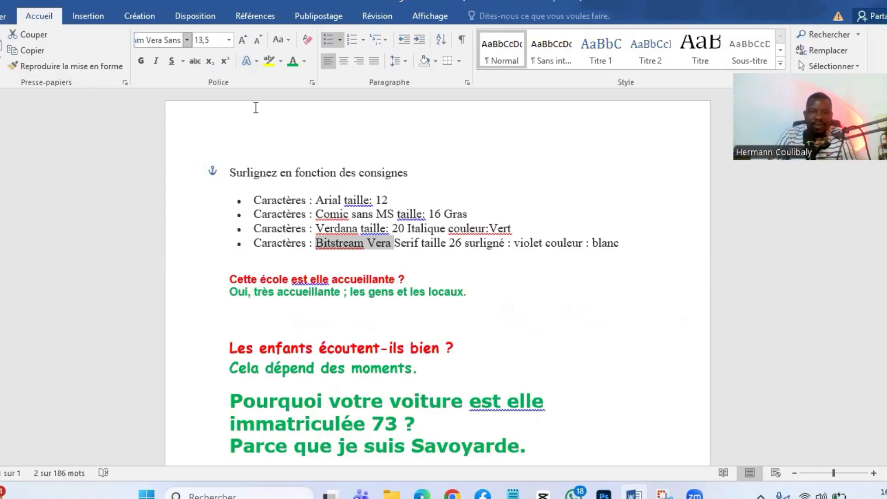
pyautogui.press('Return')
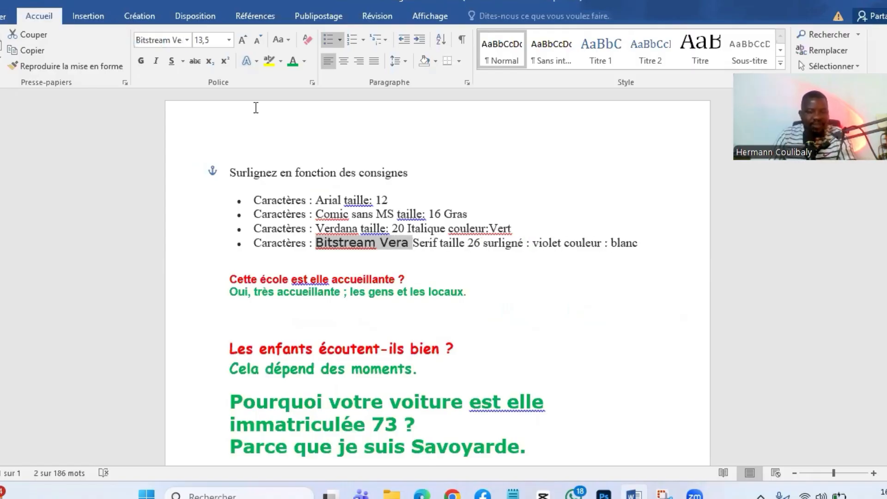
pyautogui.click(422, 271)
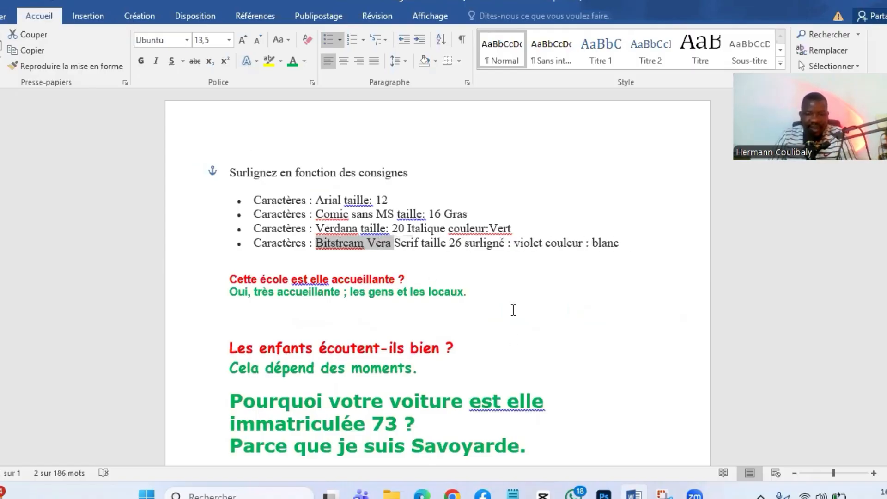
# - Apply the Bitstream Vera Sans font to the "Pourquoi aviez vous envie de devenir maitresse ?" question and its answer
pyautogui.scroll(-3, 513, 311)
pyautogui.scroll(-1, 625, 289)
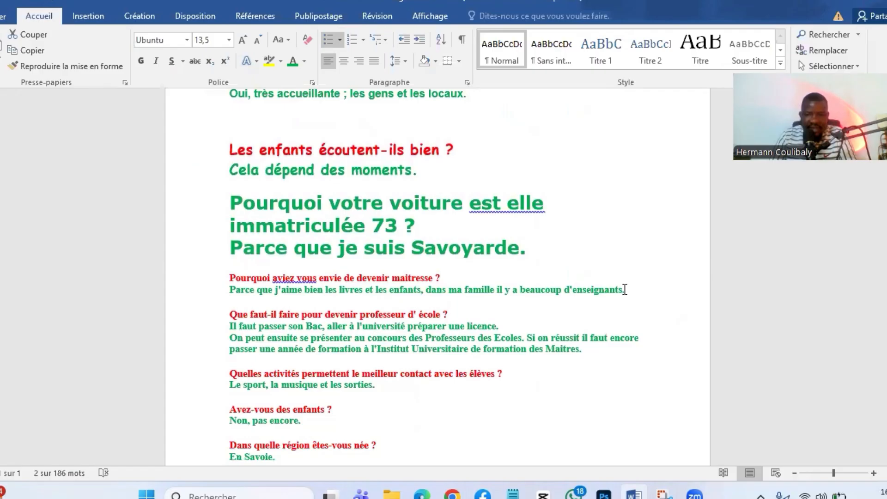
pyautogui.tripleClick(403, 276)
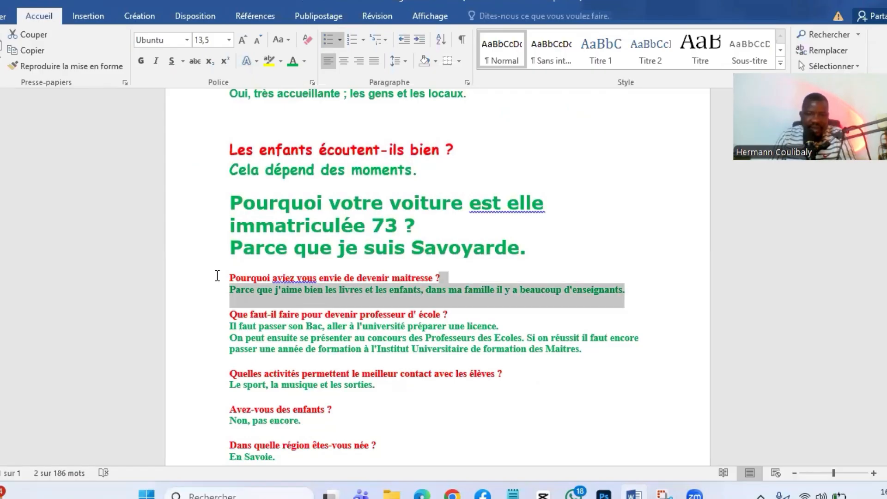
pyautogui.click(174, 38)
pyautogui.write('Bitstream Vera')
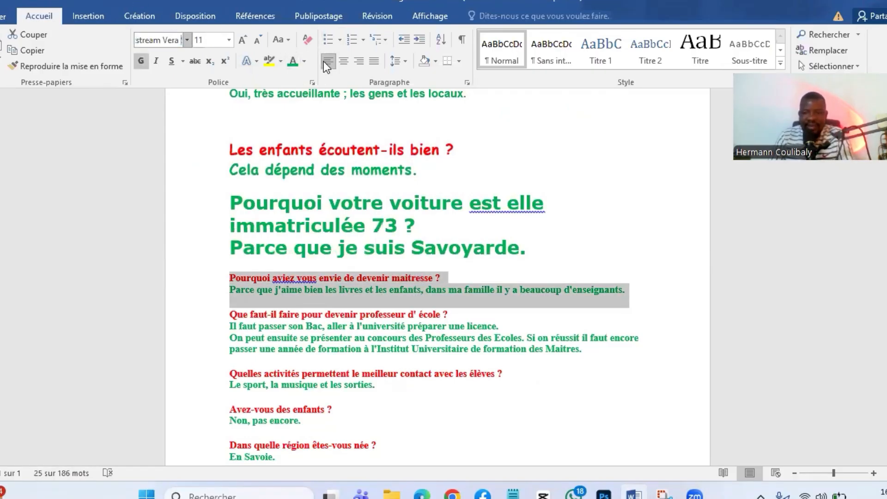
pyautogui.press('Return')
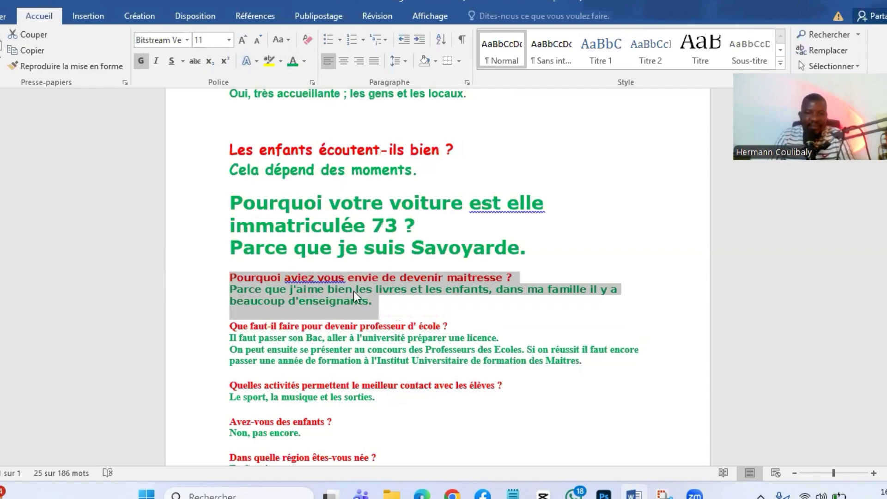
# - Check the size required in the last instruction bullet and enlarge the "Pourquoi aviez vous envie de devenir maitresse ?" question and answer to size 20
pyautogui.scroll(3, 516, 187)
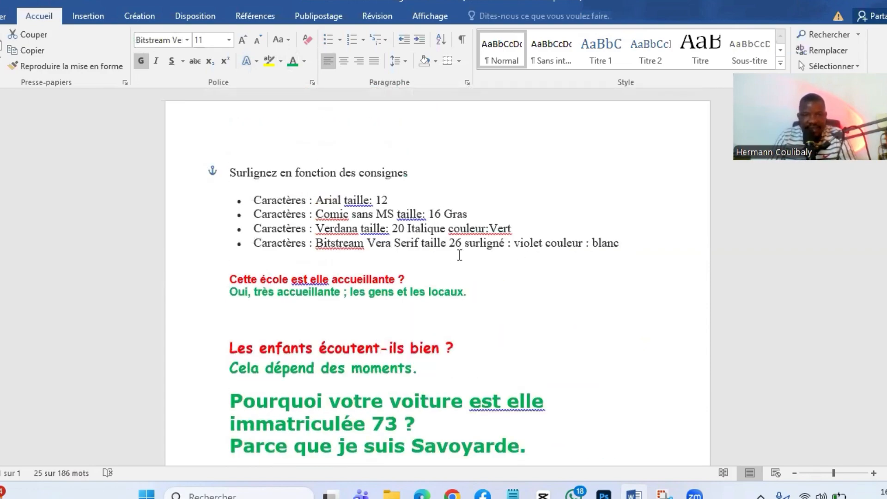
pyautogui.scroll(-5, 535, 251)
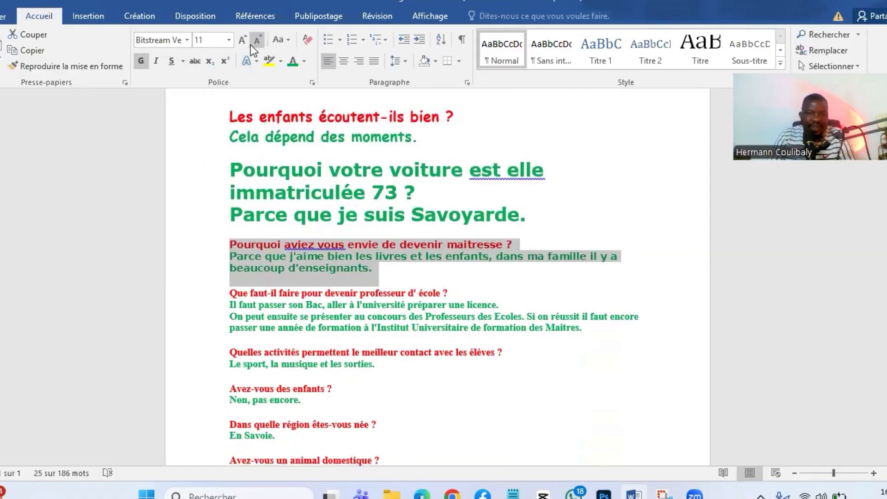
pyautogui.click(248, 45)
pyautogui.click(247, 45)
pyautogui.click(248, 45)
pyautogui.click(248, 45)
pyautogui.click(247, 46)
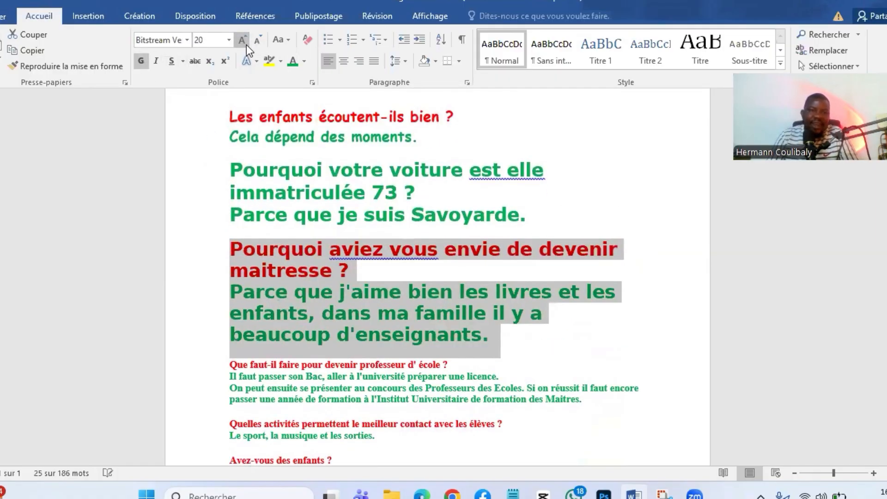